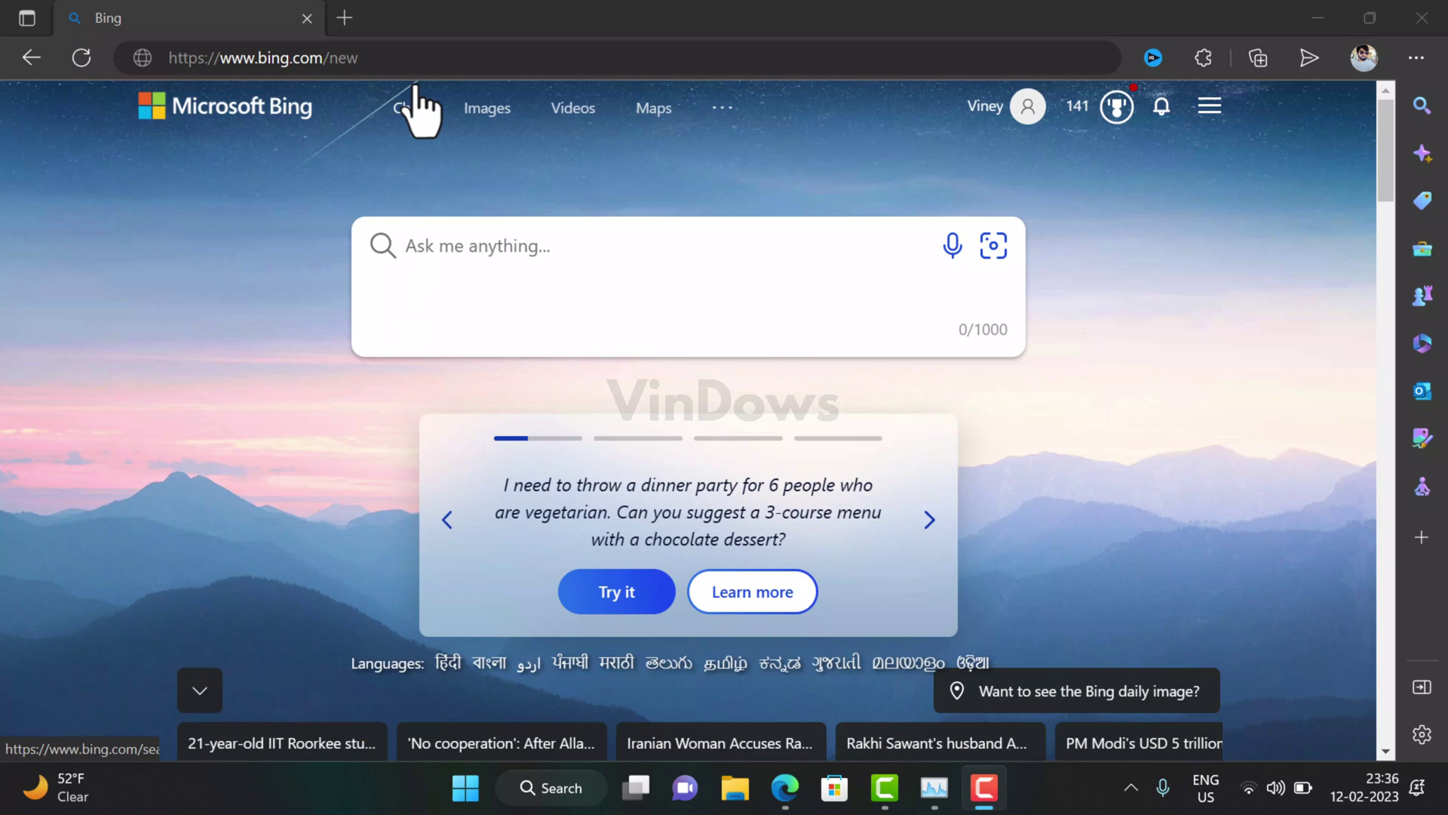
From Bing's Learn More page, download the Web Browsing Optimizer installer and run it.
click(417, 58)
key(Return)
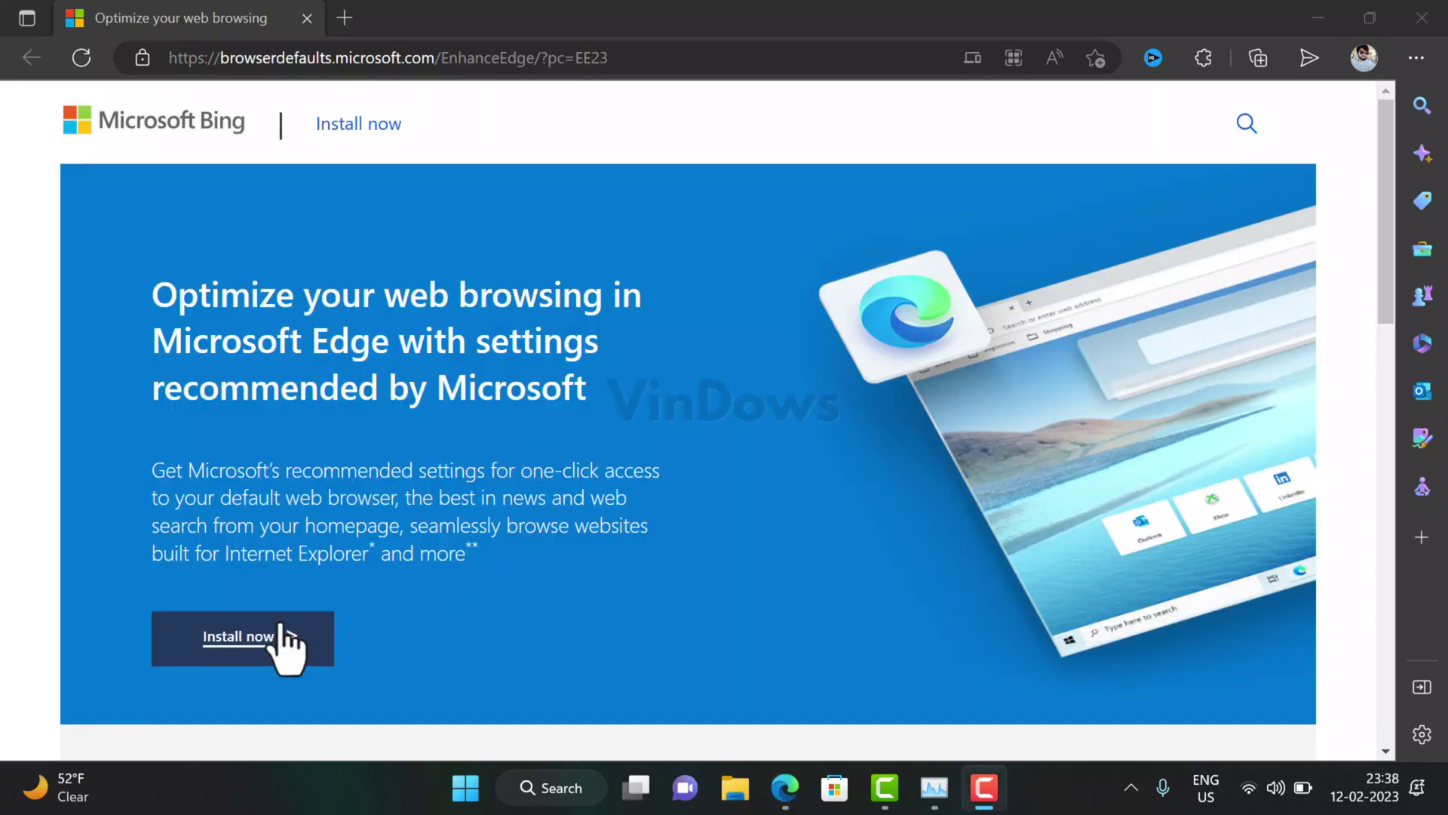
click(272, 636)
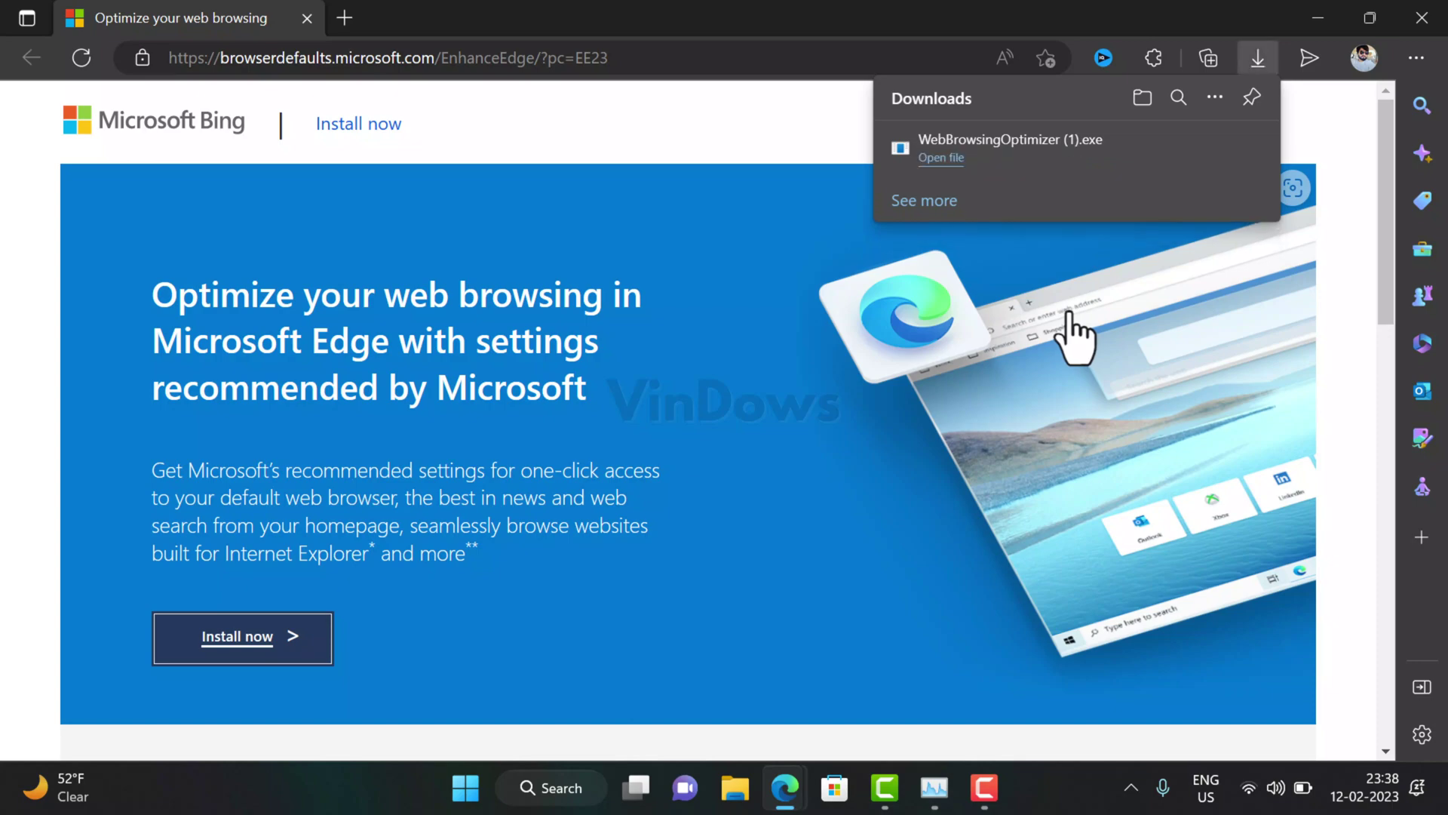
click(948, 168)
click(1314, 14)
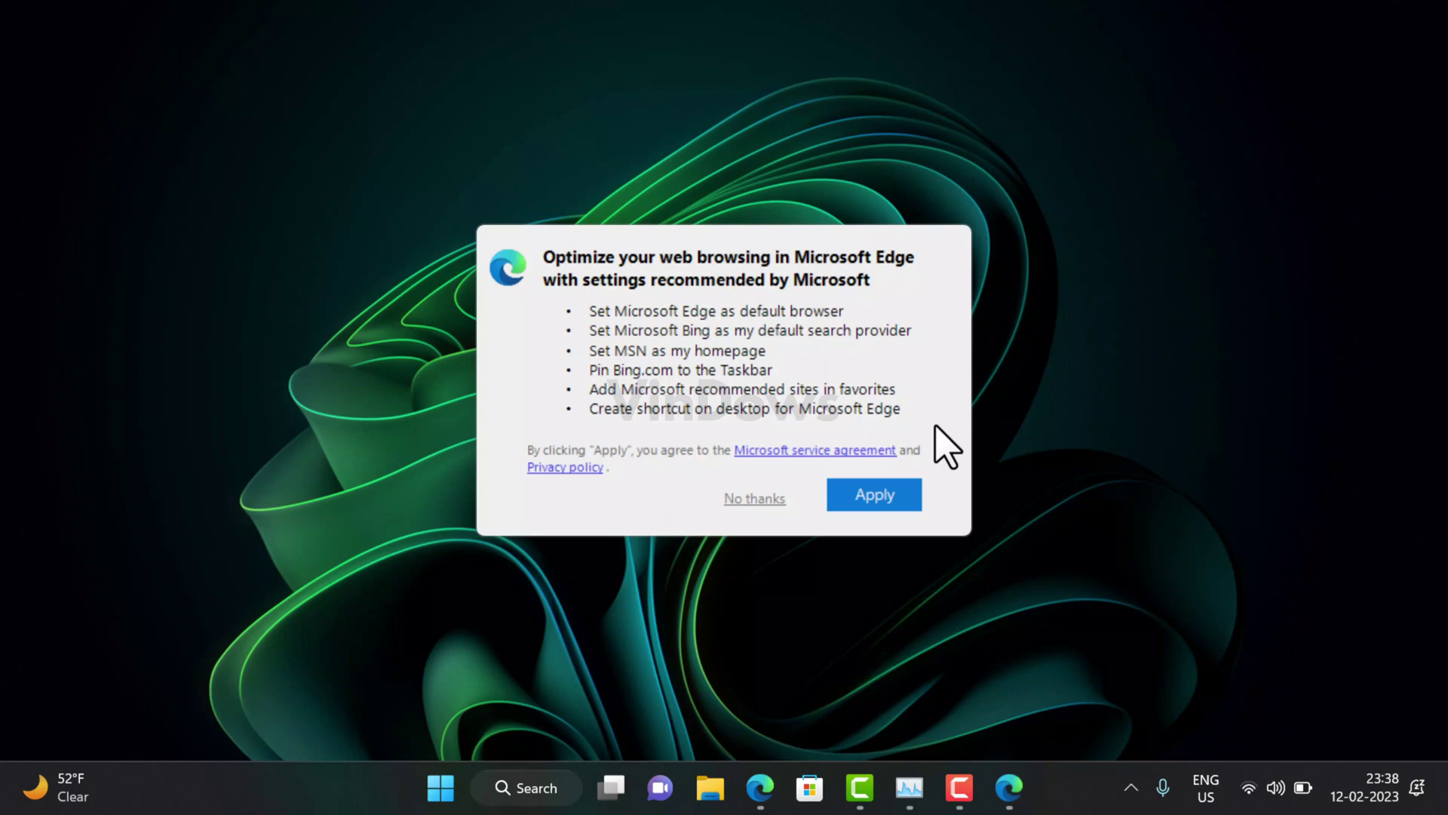
Accept all recommended settings: Edge as default browser, Bing search, and MSN homepage.
click(902, 498)
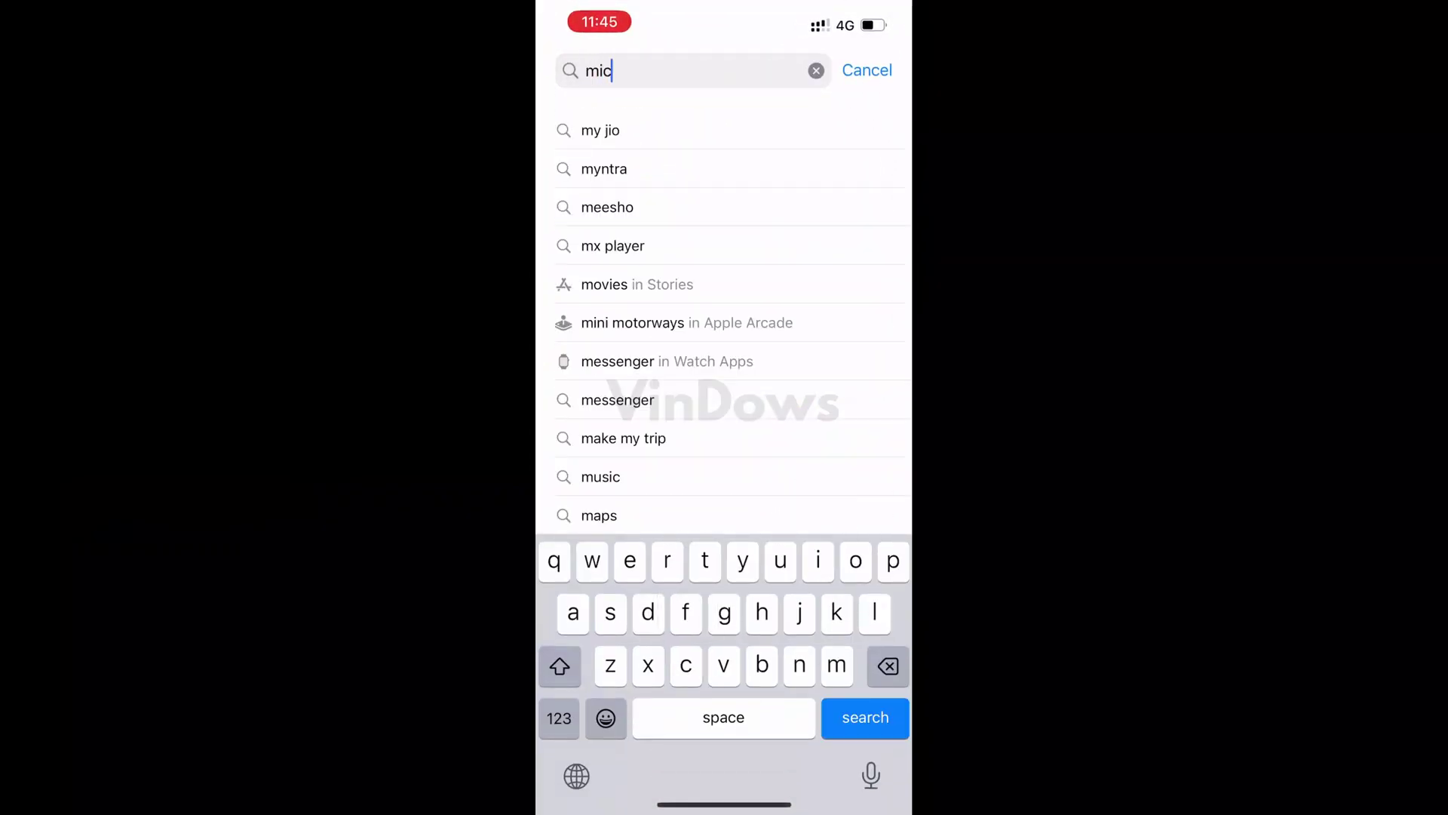
text(rosoft bing sea)
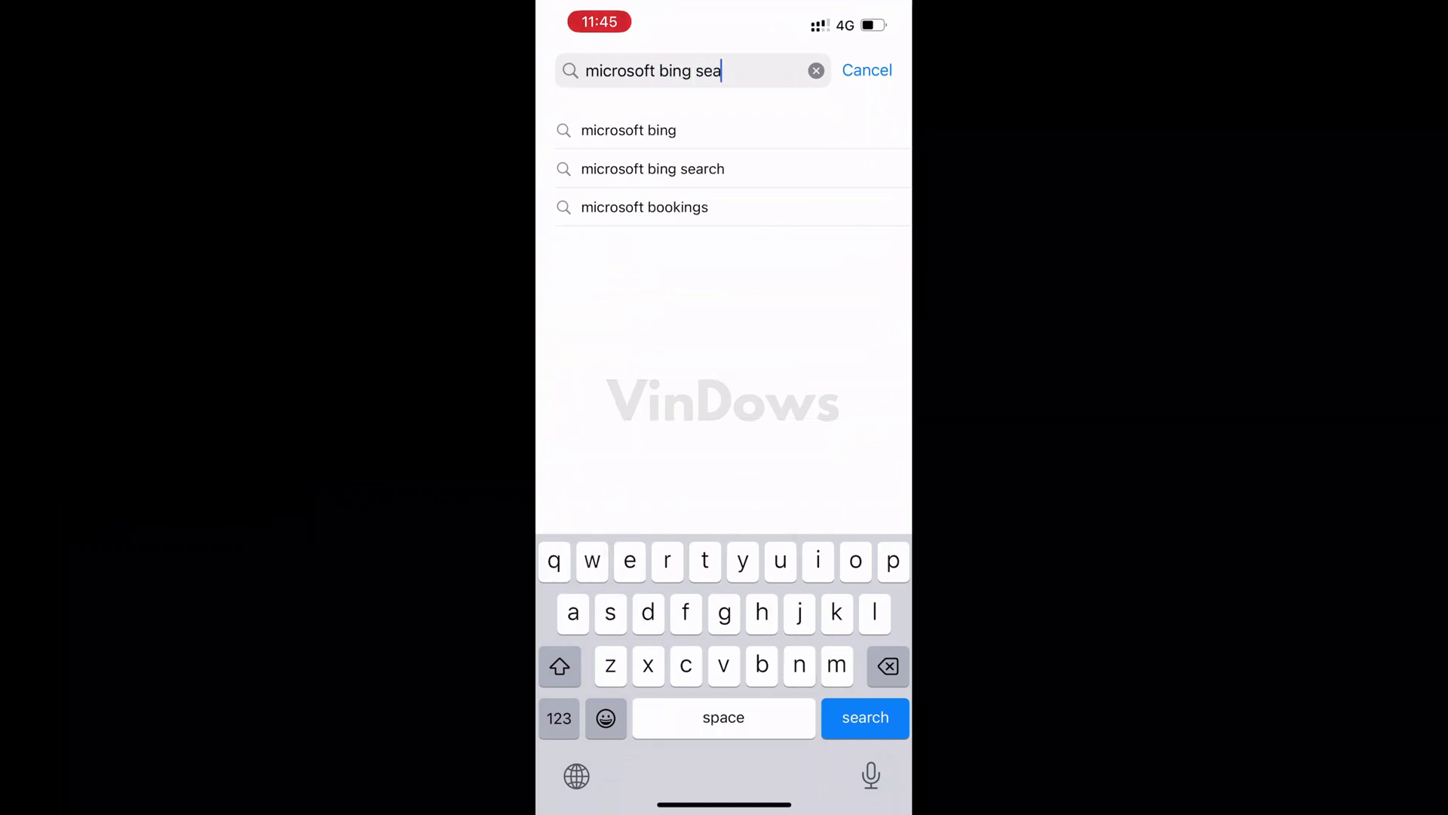
text(rch)
Install Microsoft Bing Search from the App Store, open it, and answer both permission prompts.
key(Return)
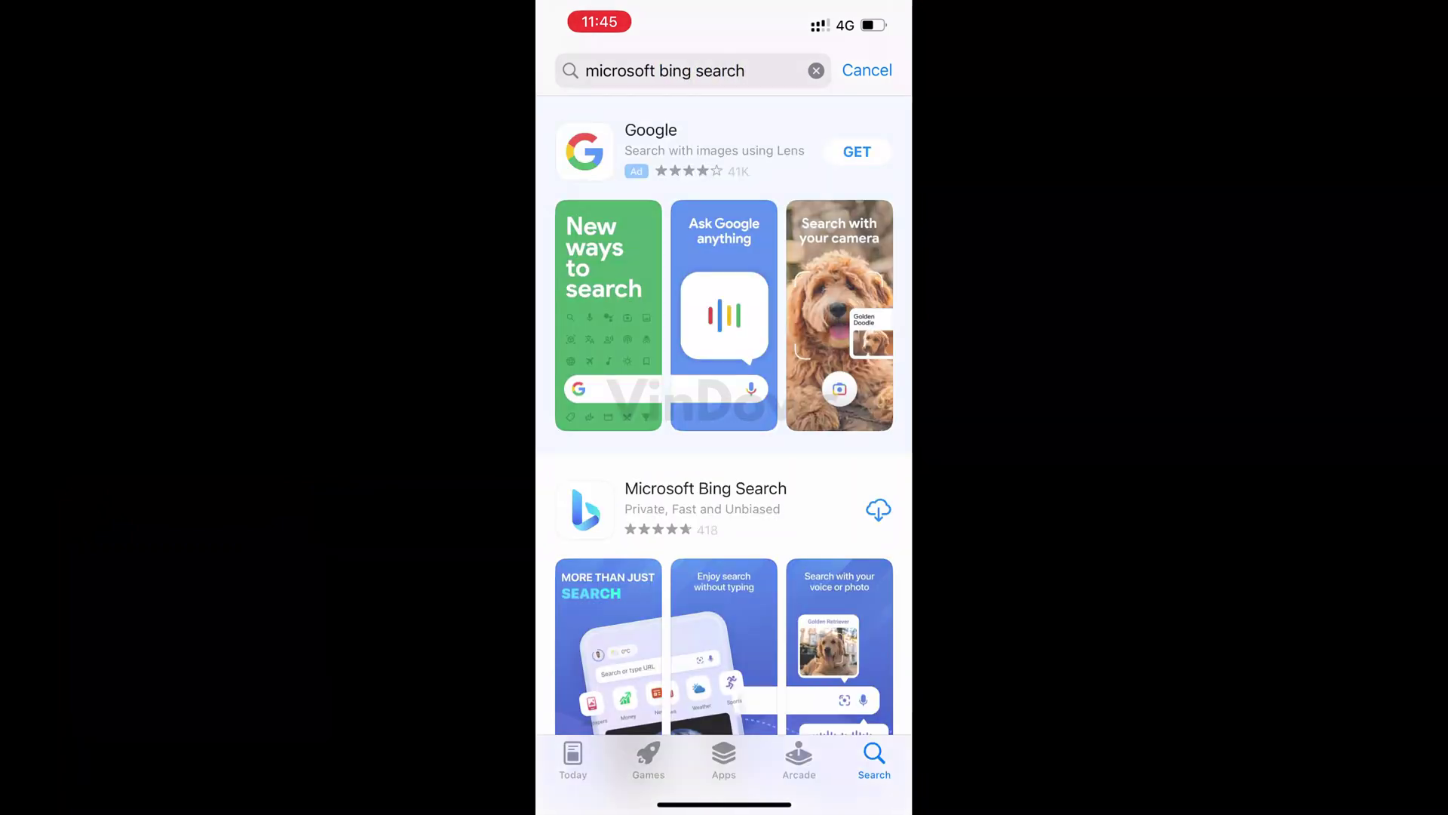
click(878, 509)
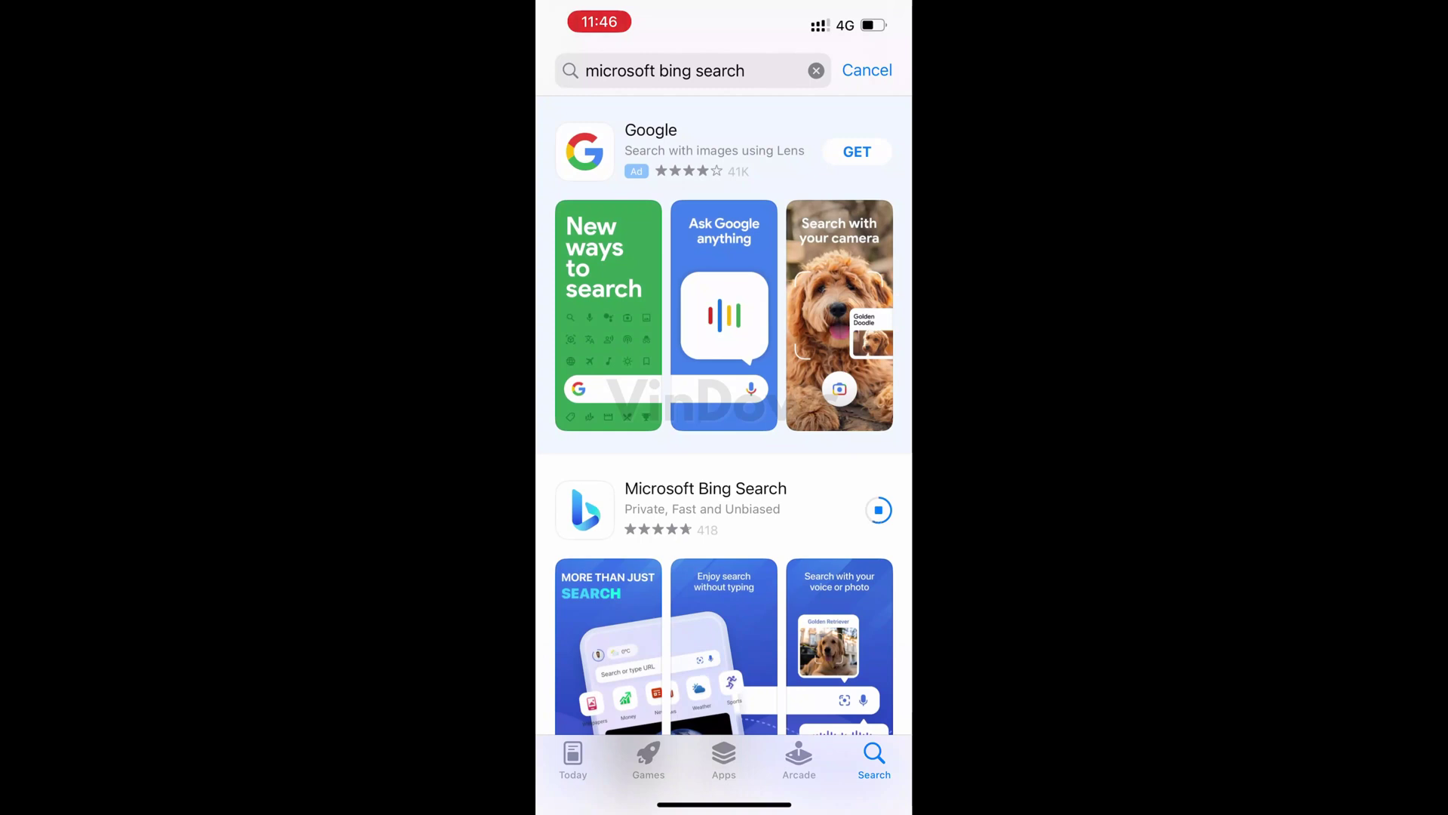
click(857, 509)
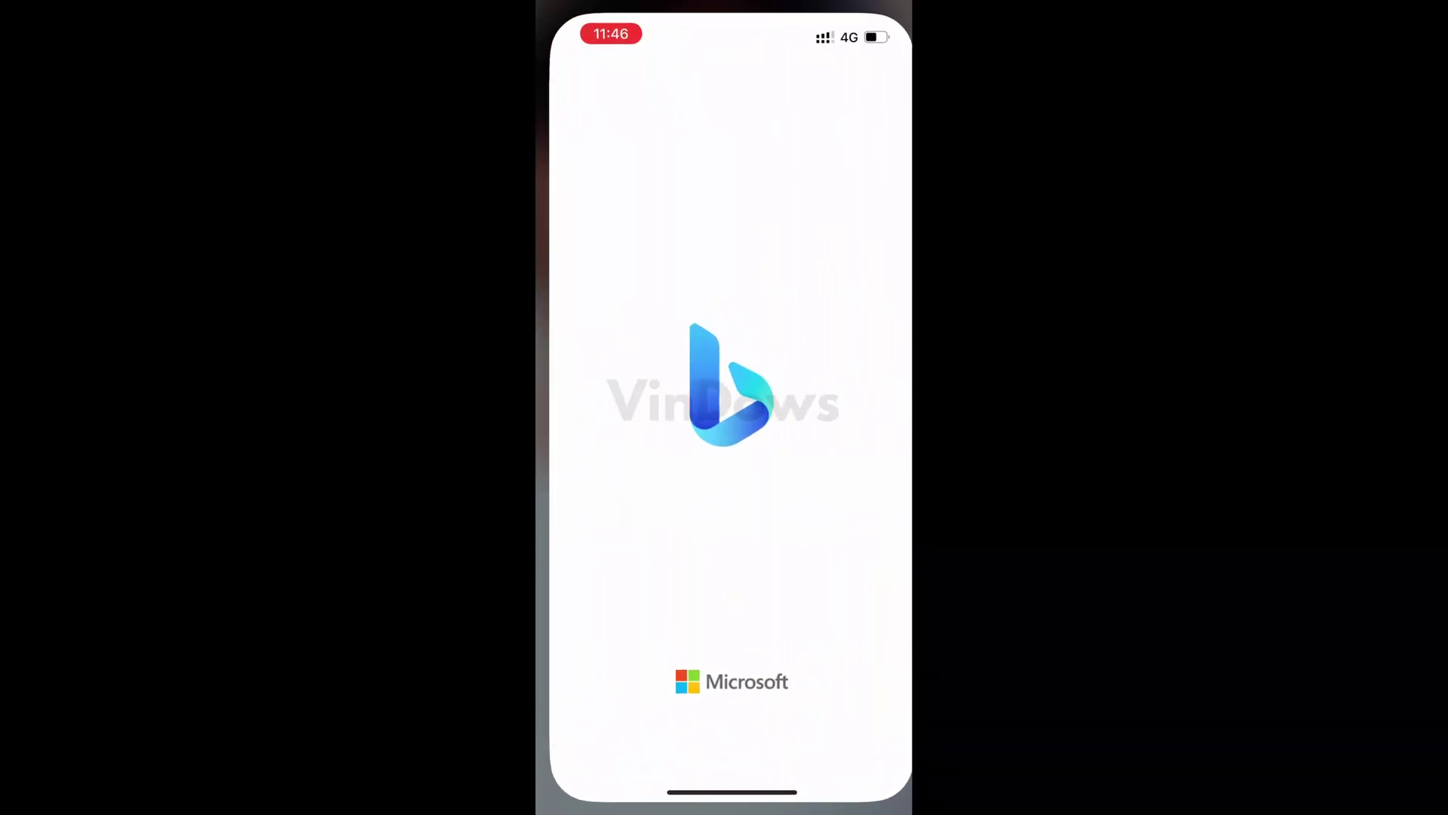
click(789, 475)
click(724, 479)
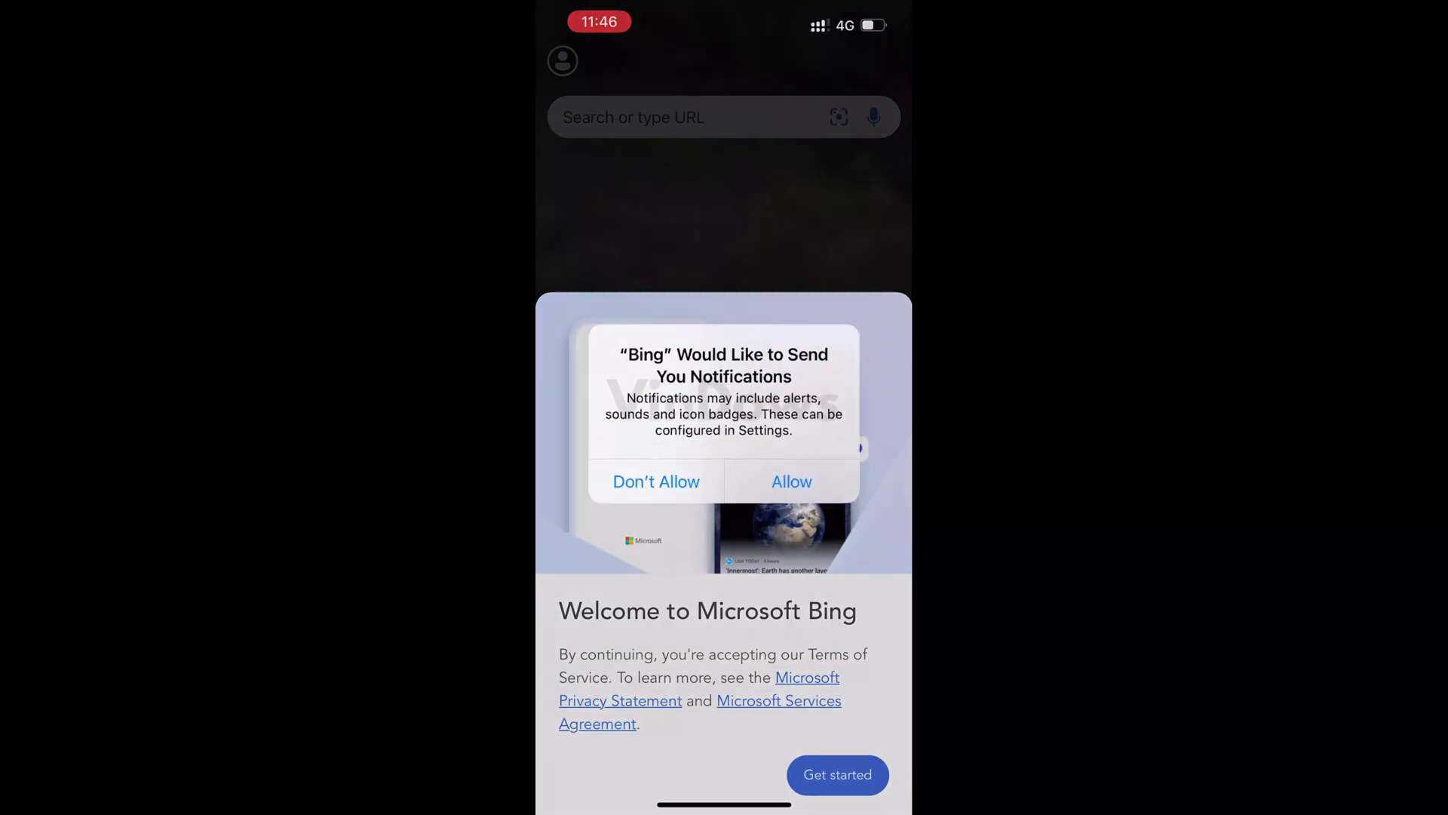
click(788, 478)
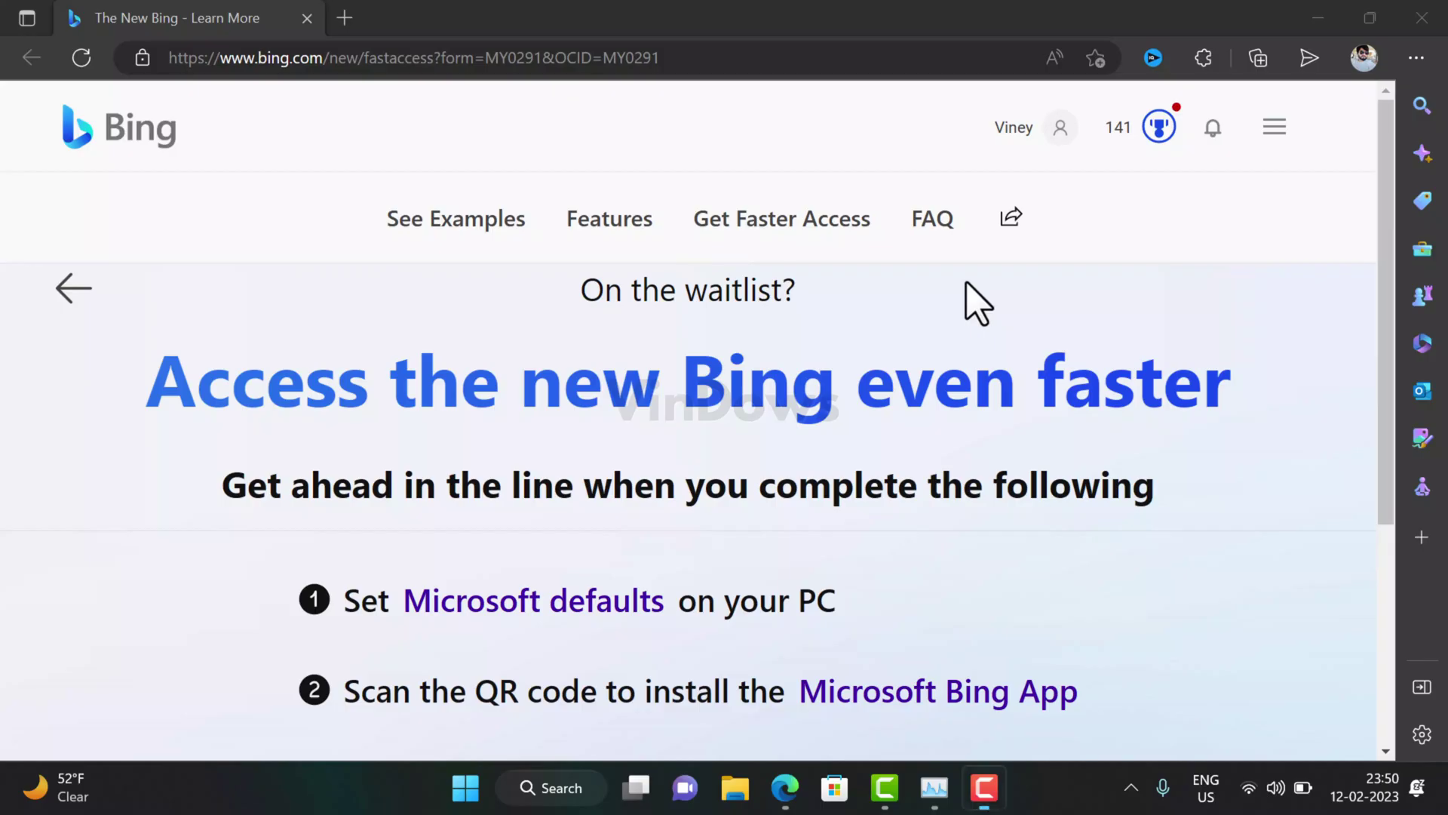